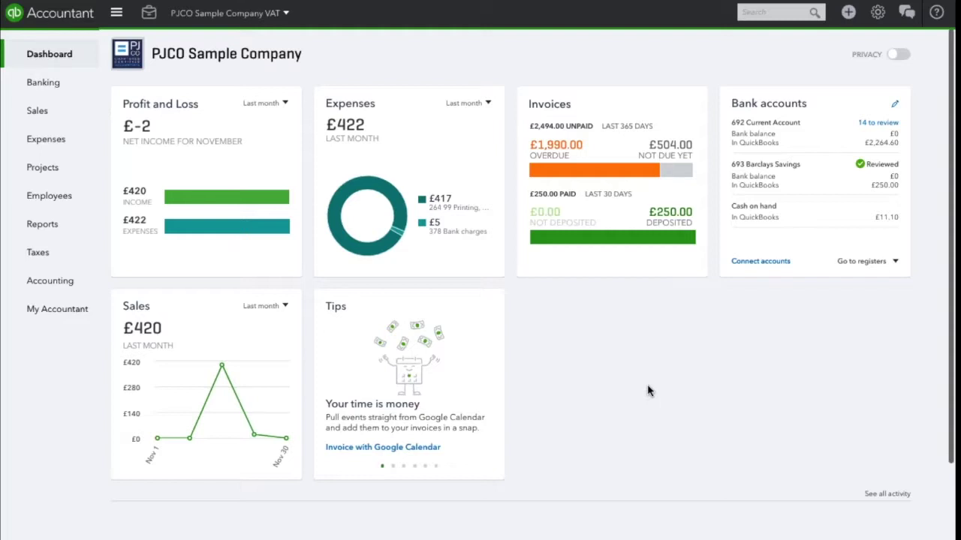
Step: Turn on the use of purchase orders in the company's expense settings and save the change
{"action": "left_click", "coordinate": [877, 14]}
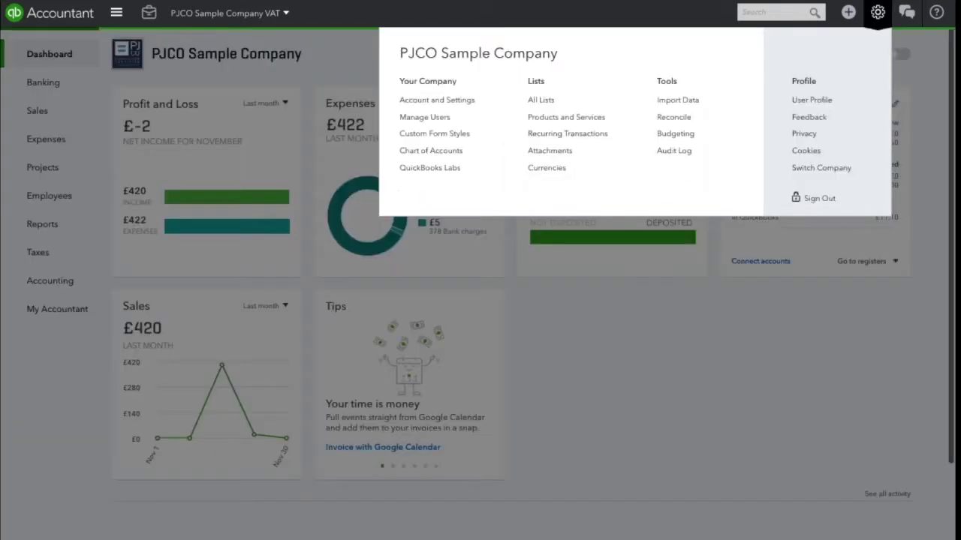
{"action": "left_click", "coordinate": [465, 104]}
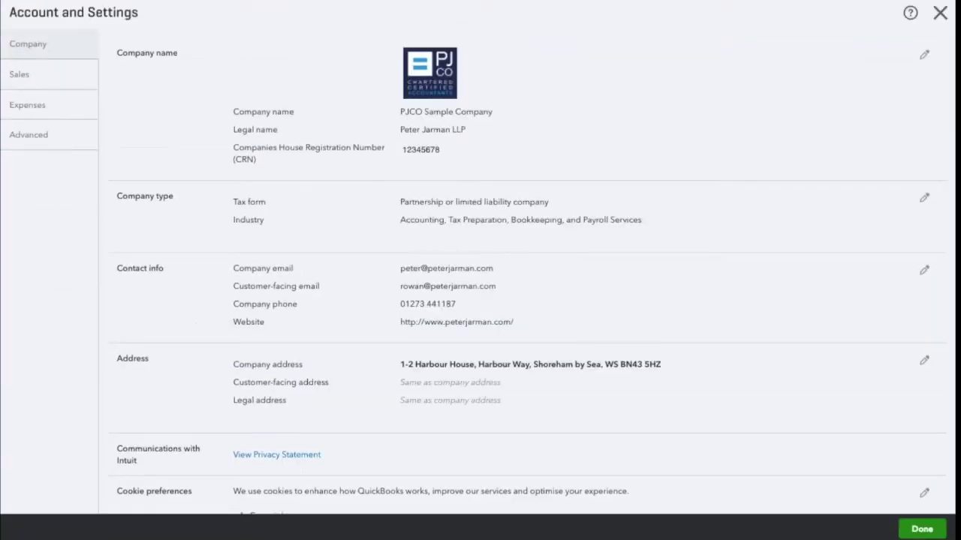
{"action": "left_click", "coordinate": [78, 110]}
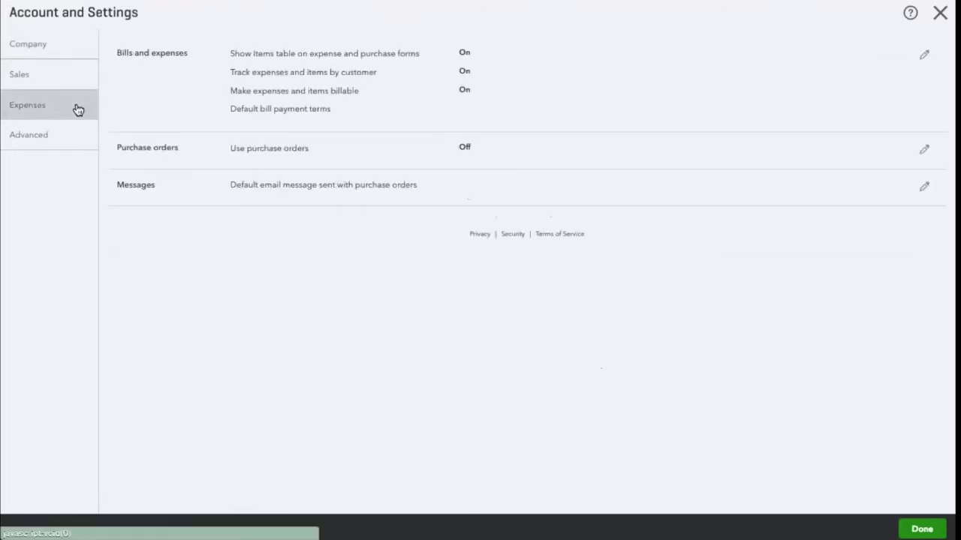
{"action": "left_click", "coordinate": [208, 153]}
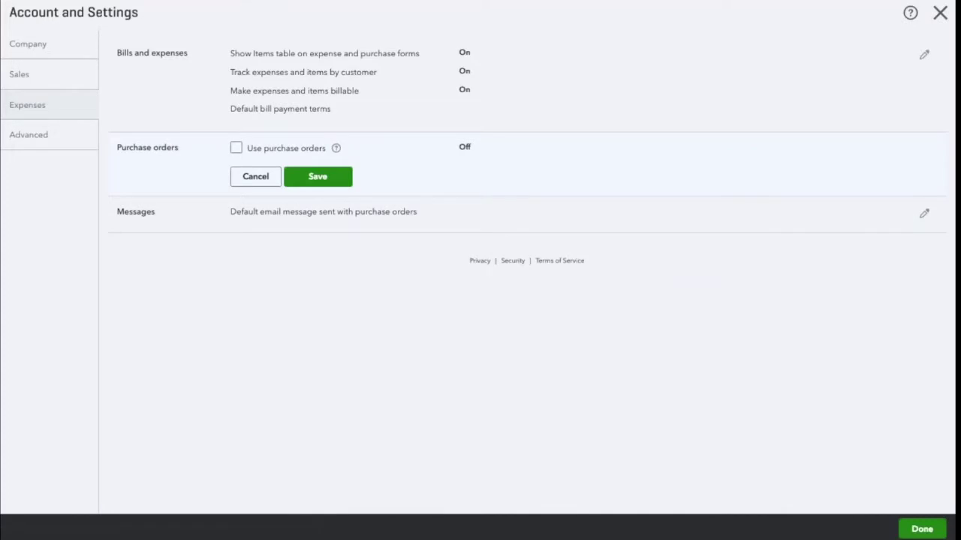
{"action": "left_click", "coordinate": [236, 150]}
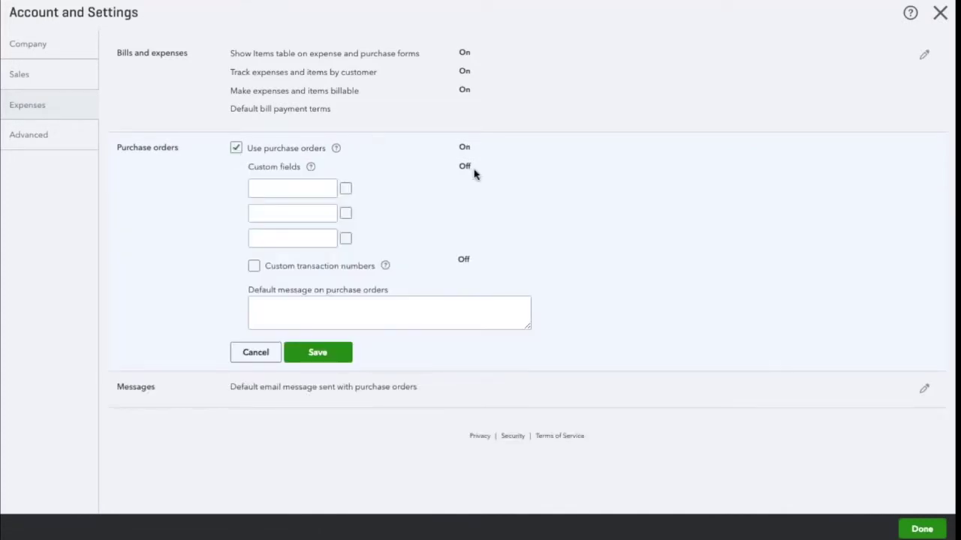
{"action": "left_click", "coordinate": [319, 352]}
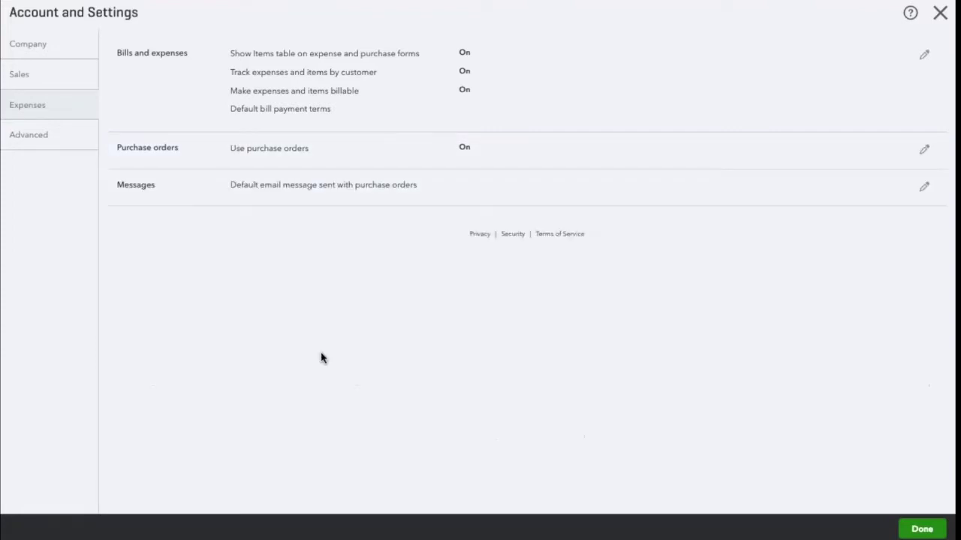
{"action": "left_click", "coordinate": [923, 529]}
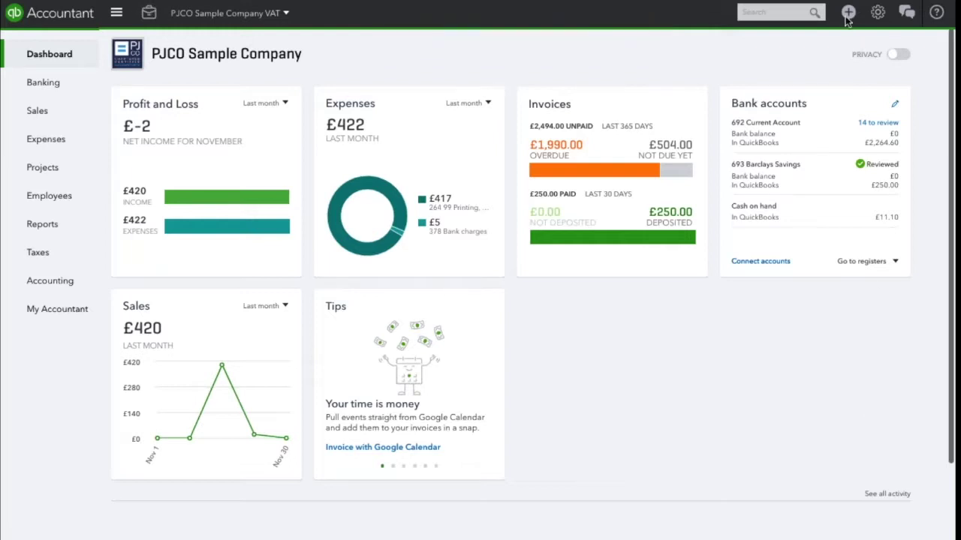
Step: Create a purchase order for the supplier EJ Jewellers, dated 20/11/2017
{"action": "left_click", "coordinate": [847, 13]}
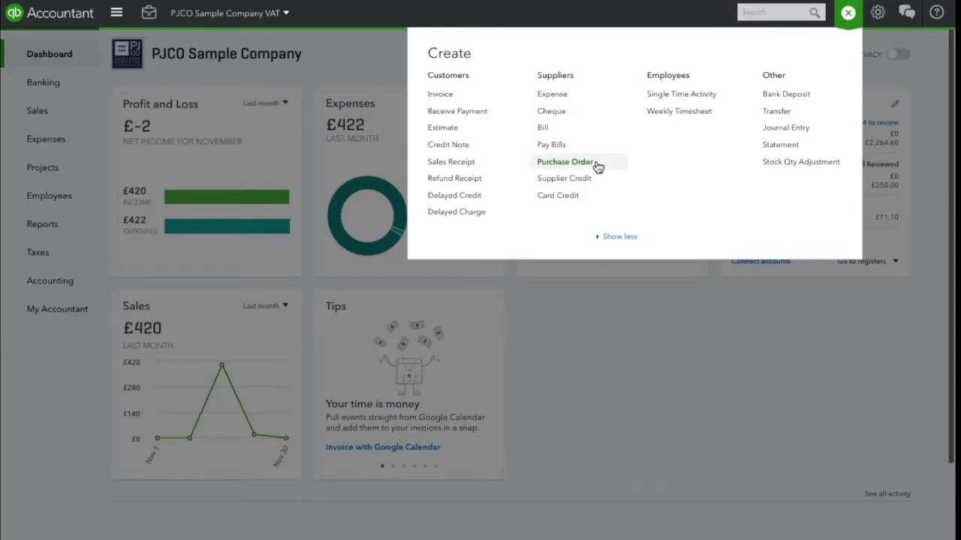
{"action": "left_click", "coordinate": [565, 162]}
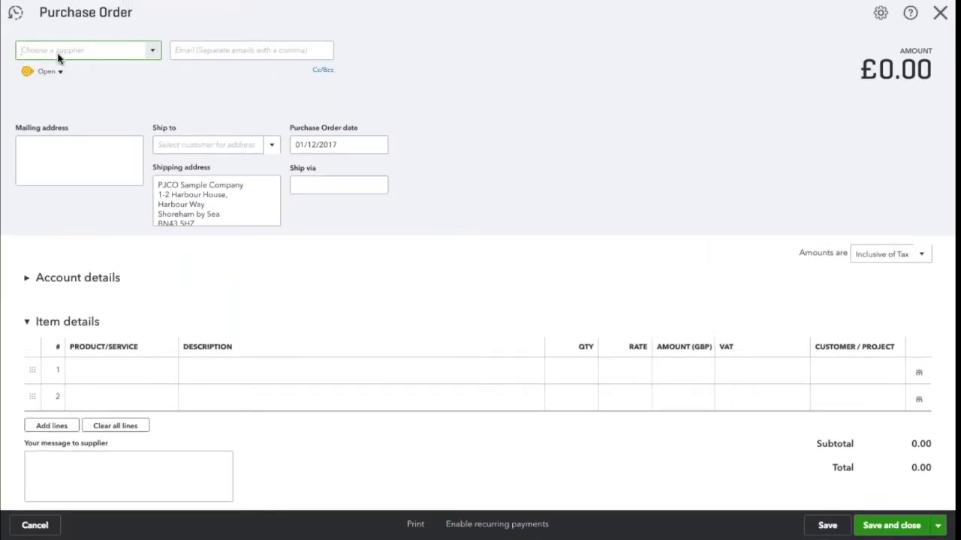
{"action": "type", "text": "ej"}
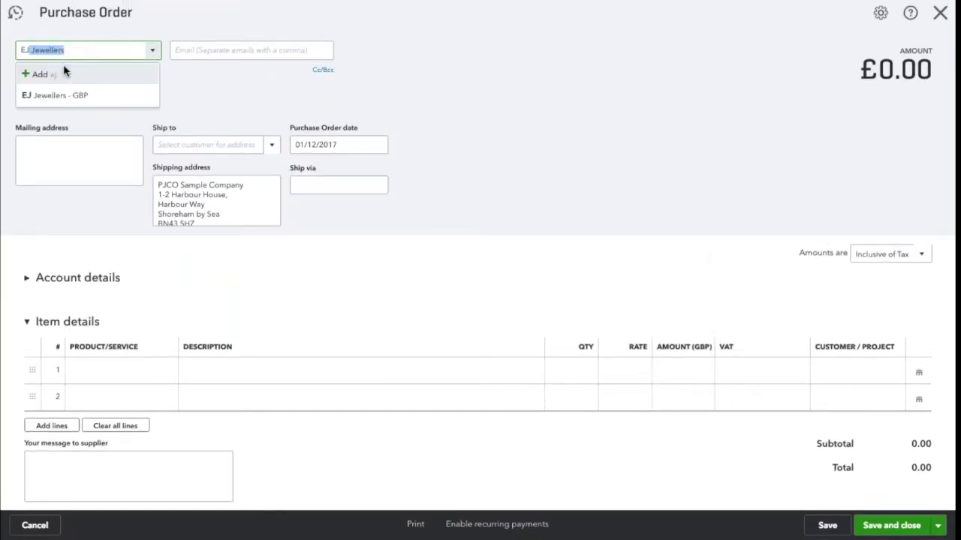
{"action": "left_click", "coordinate": [69, 96]}
{"action": "left_click", "coordinate": [327, 153]}
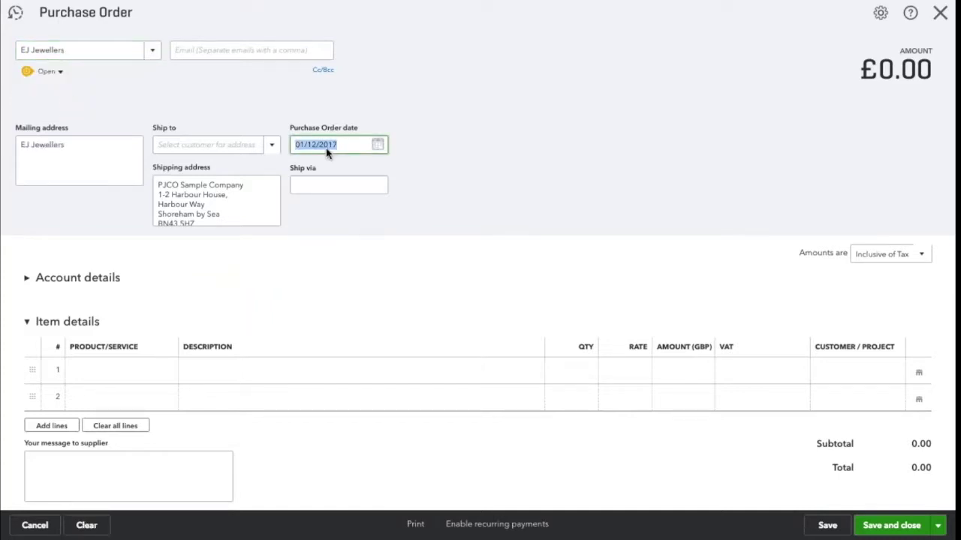
{"action": "type", "text": "20/"}
{"action": "type", "text": "11"}
{"action": "left_click", "coordinate": [505, 108]}
Step: Add the Necklace item to the first item line of the purchase order with a quantity of 100
{"action": "left_click", "coordinate": [191, 371]}
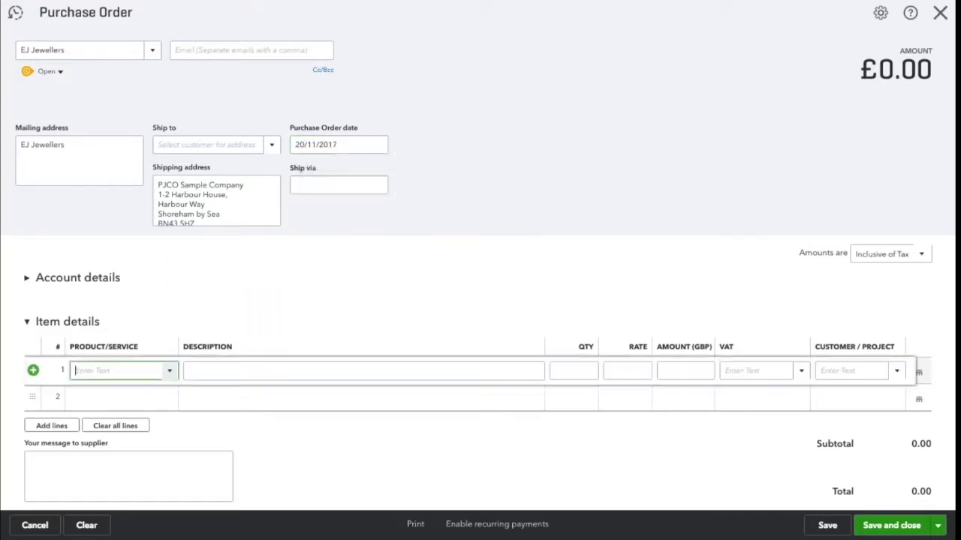
{"action": "type", "text": "Necklace"}
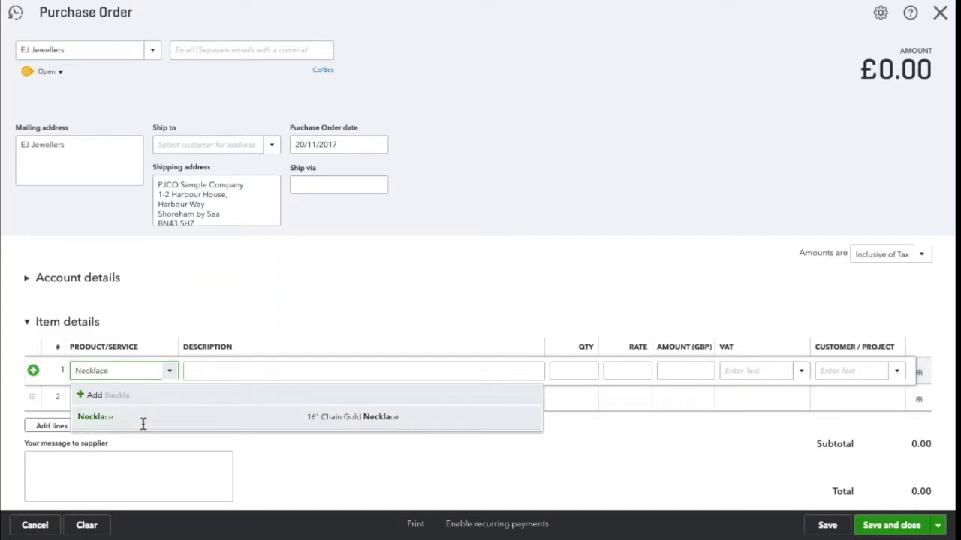
{"action": "left_click", "coordinate": [143, 423]}
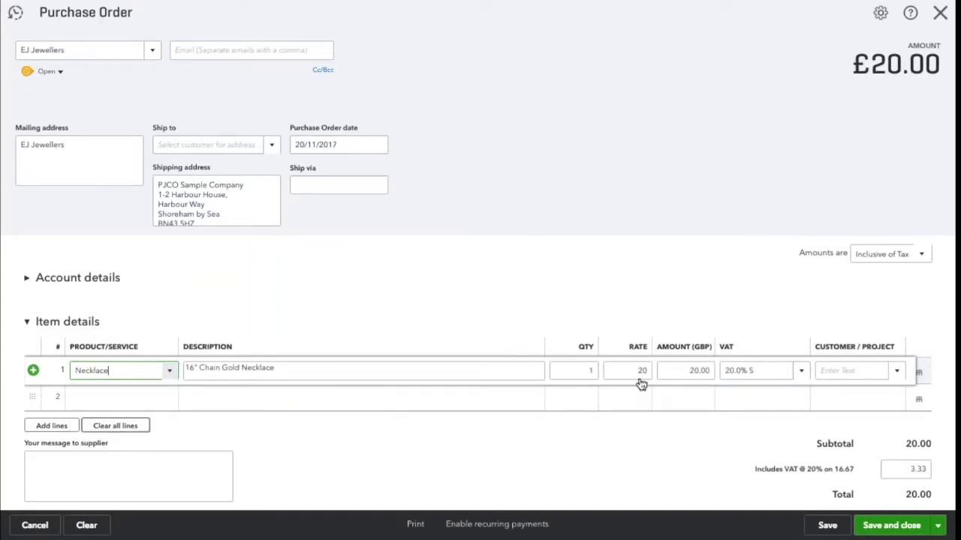
{"action": "left_click", "coordinate": [574, 370]}
{"action": "type", "text": "100"}
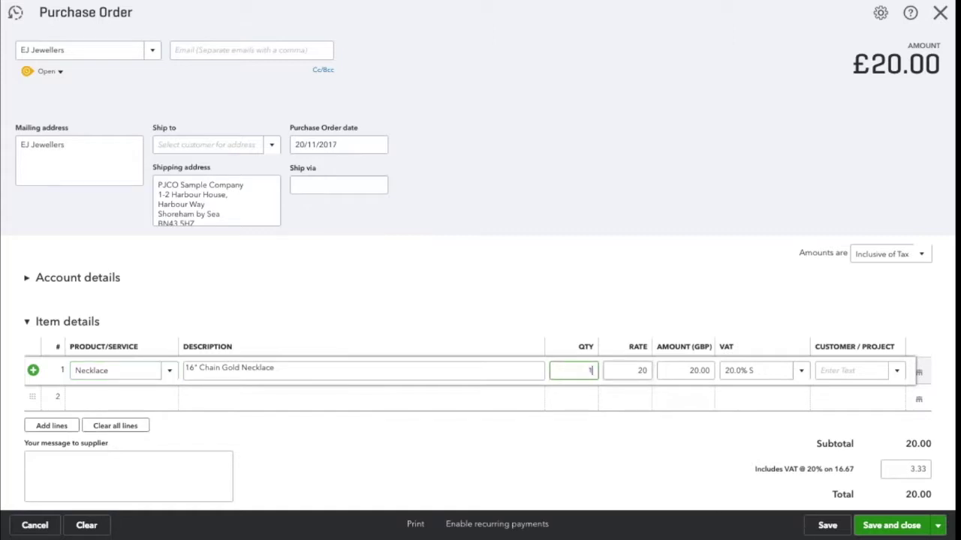
{"action": "left_click", "coordinate": [633, 303]}
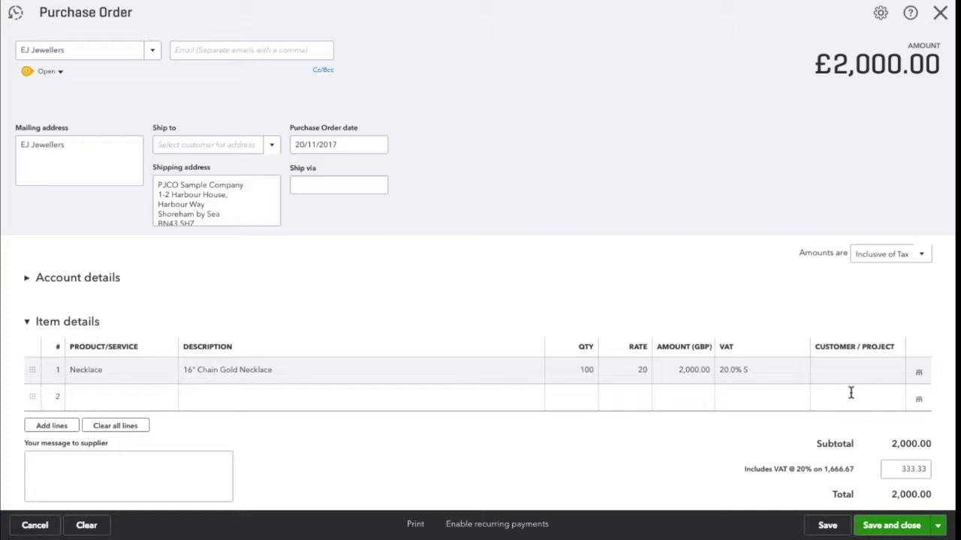
Step: Add the Bracelet item on the second line with quantity 50 and rate 25, and save and close the purchase order
{"action": "left_click", "coordinate": [150, 389]}
{"action": "type", "text": "Bracelet"}
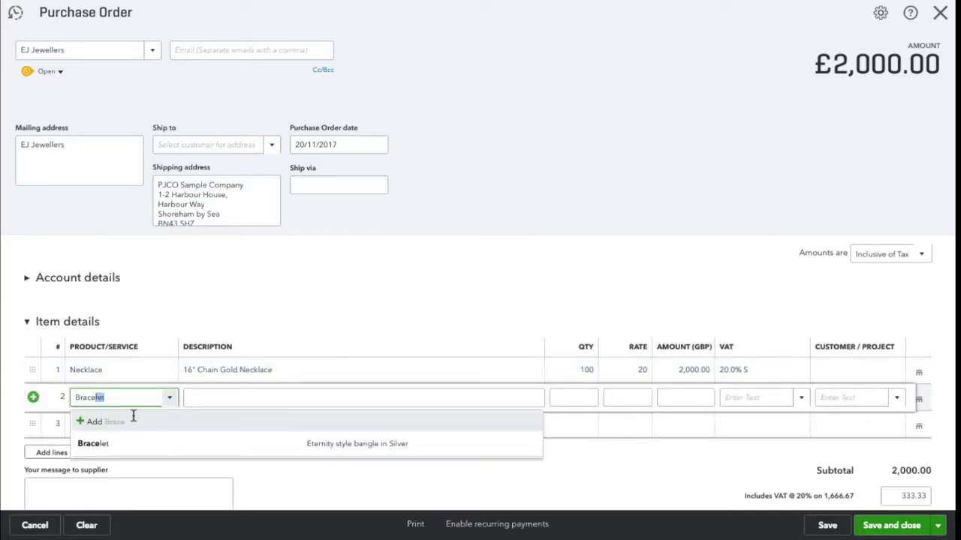
{"action": "left_click", "coordinate": [120, 443]}
{"action": "left_click", "coordinate": [590, 397]}
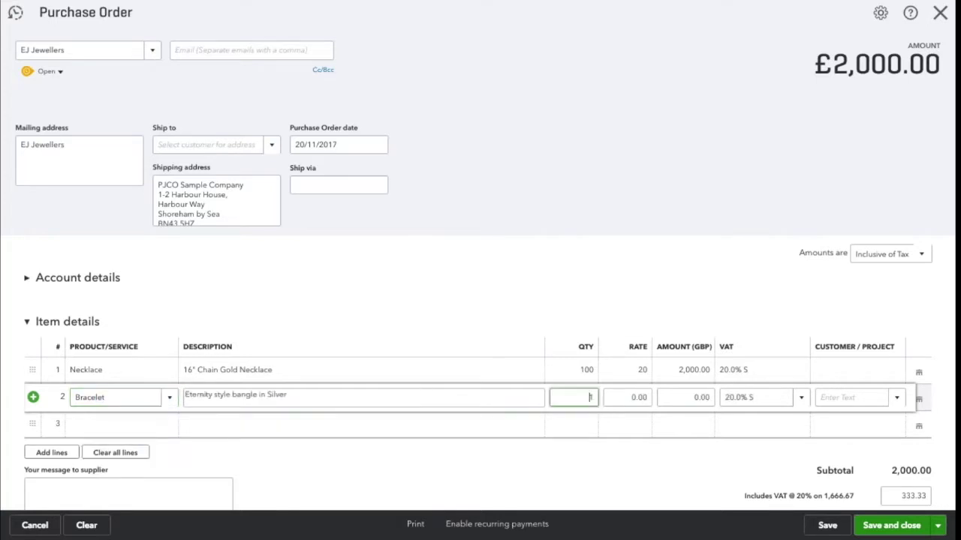
{"action": "type", "text": "50"}
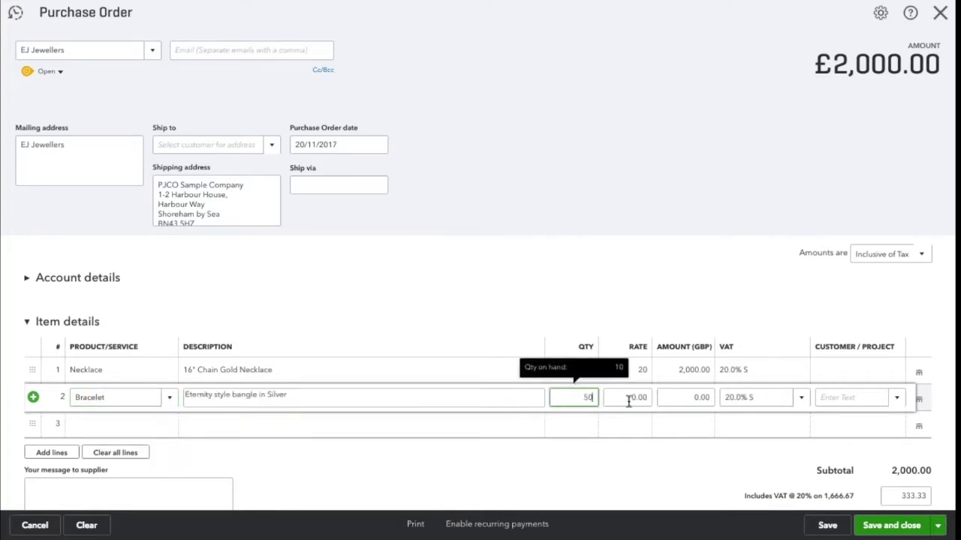
{"action": "left_click", "coordinate": [629, 399]}
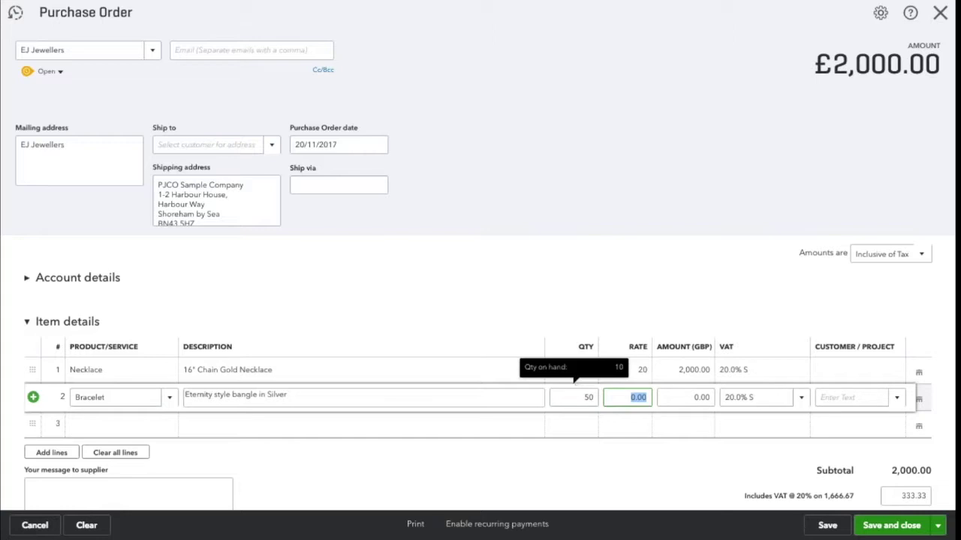
{"action": "type", "text": "25"}
{"action": "left_click", "coordinate": [693, 303]}
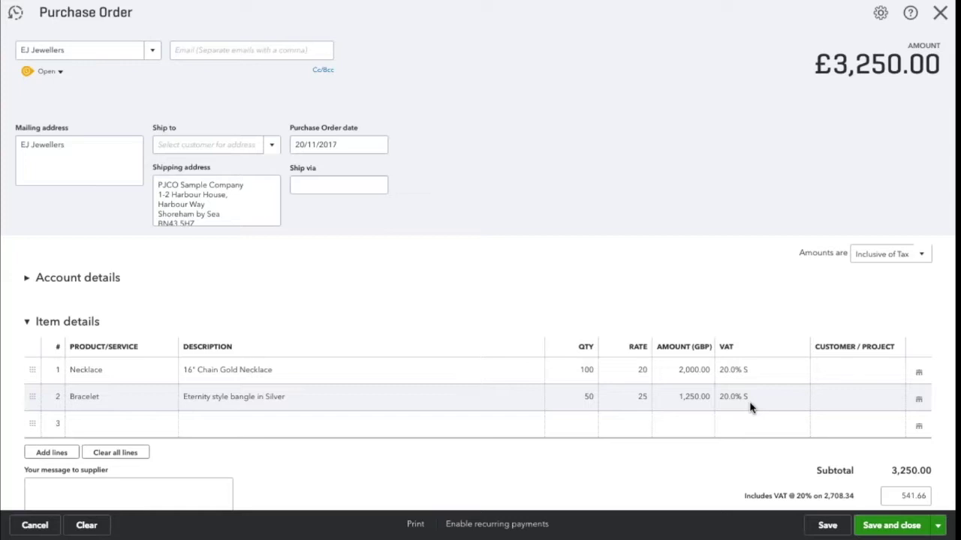
{"action": "left_click", "coordinate": [890, 528]}
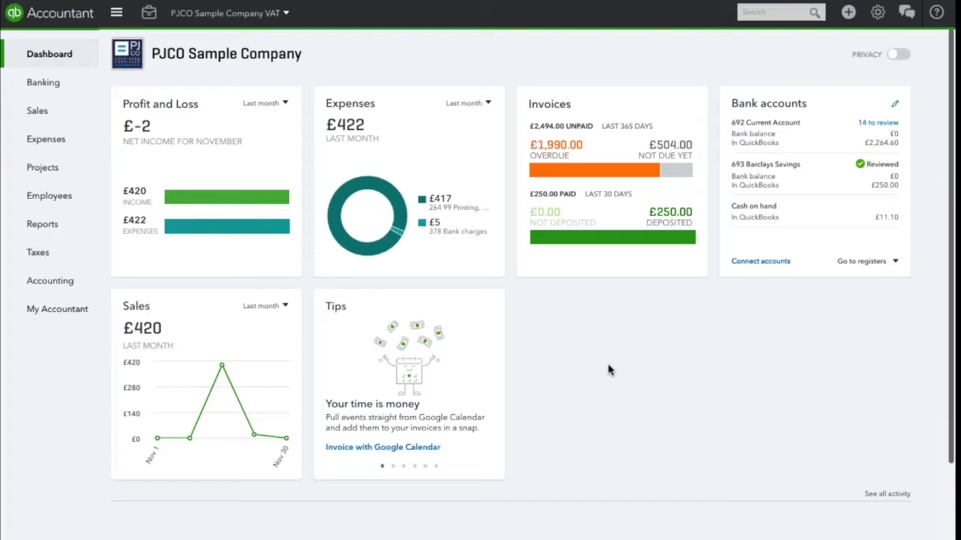
Step: Create a bill for EJ Jewellers and add the supplier's open purchase order to it
{"action": "left_click", "coordinate": [847, 13]}
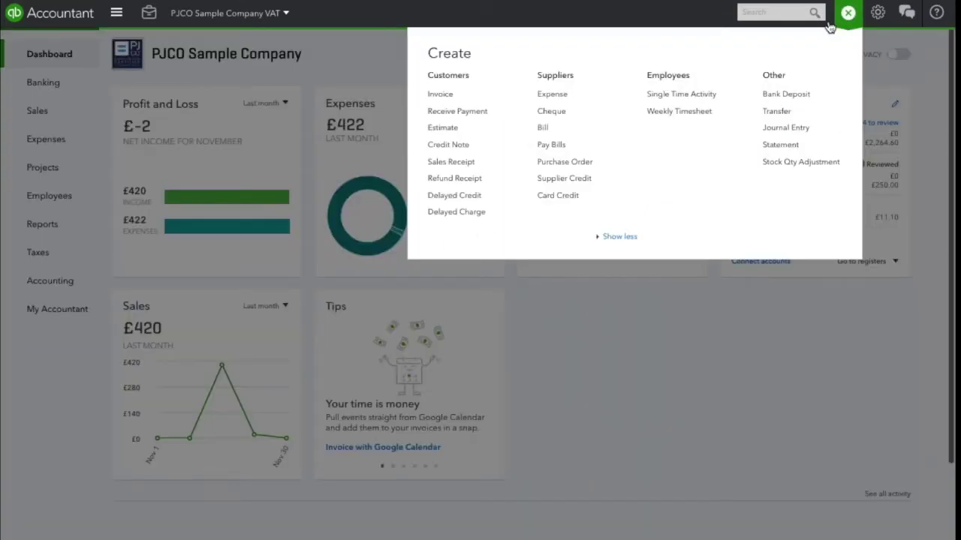
{"action": "left_click", "coordinate": [543, 129]}
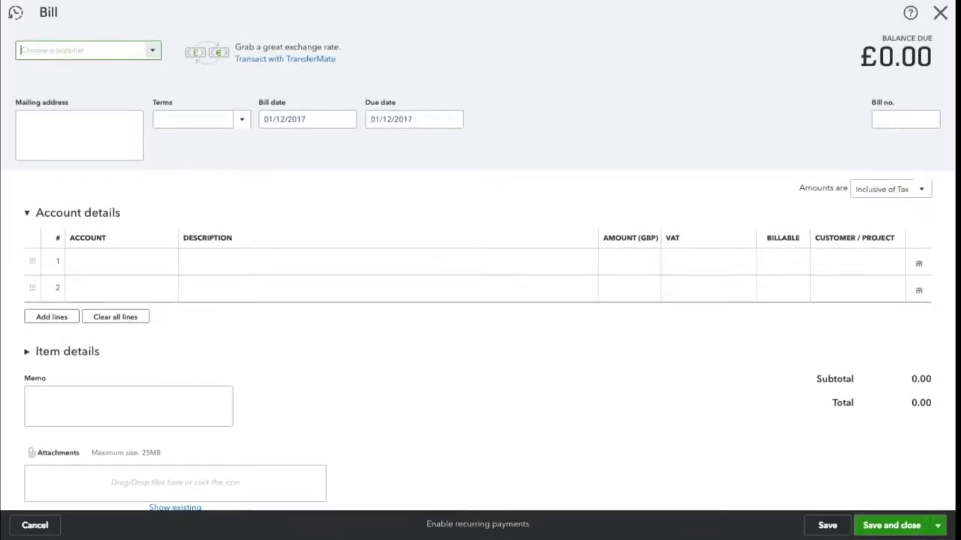
{"action": "type", "text": "ej"}
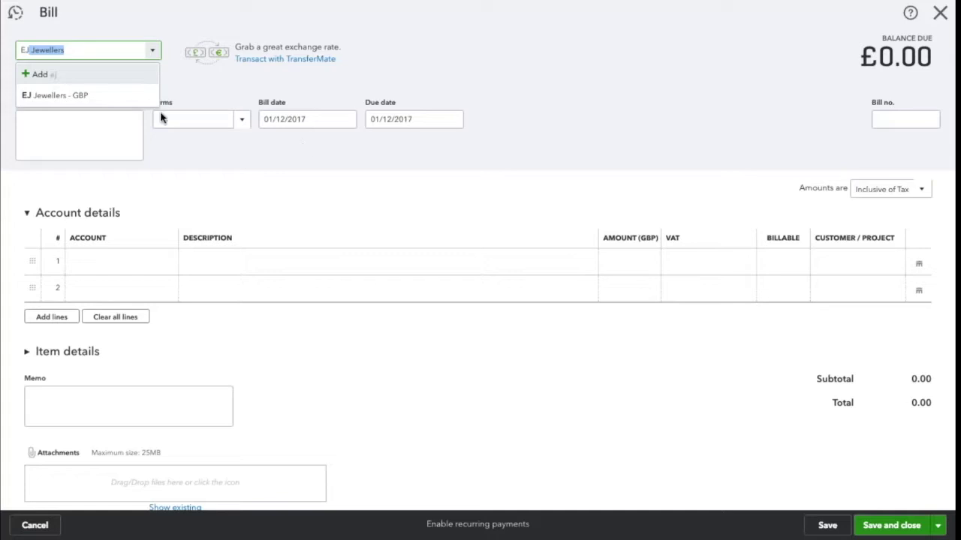
{"action": "left_click", "coordinate": [107, 97]}
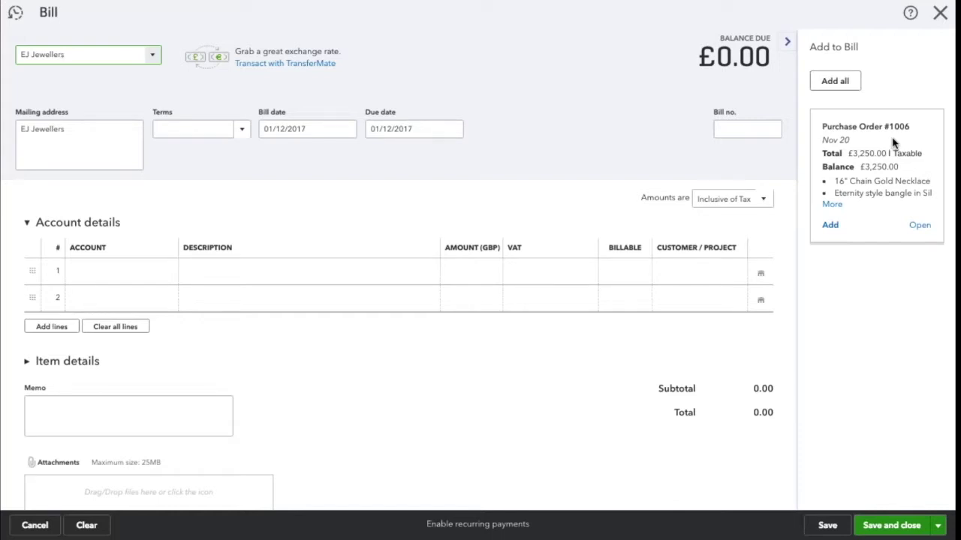
{"action": "left_click", "coordinate": [830, 226]}
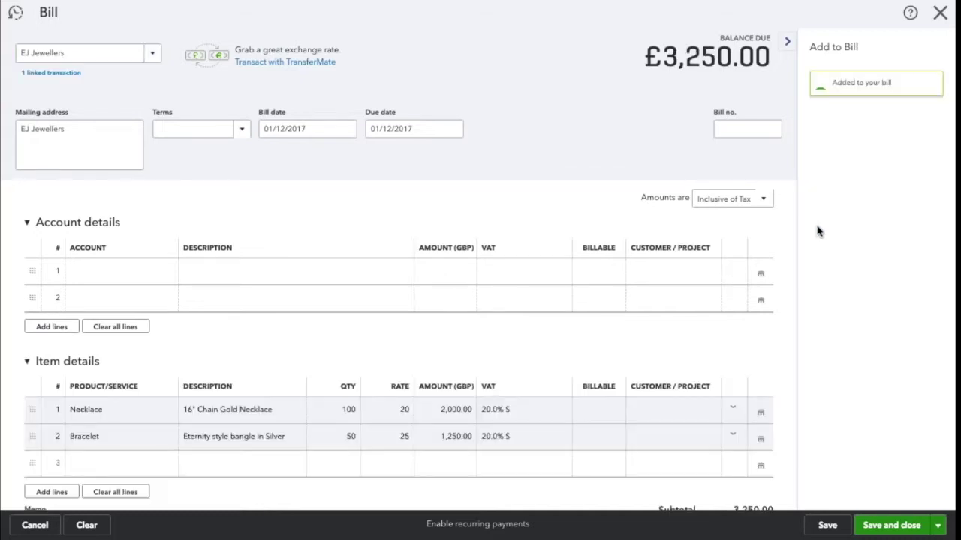
Step: Set the bill's Necklace quantity to 90 and append "- stopped manufacturing" to its description
{"action": "scroll", "coordinate": [603, 317], "scroll_direction": "down", "scroll_amount": 3}
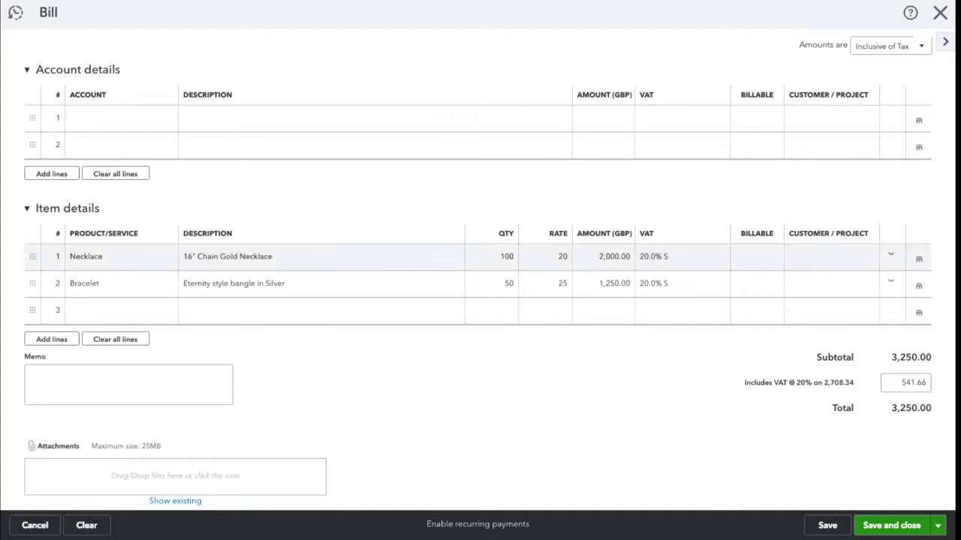
{"action": "left_click", "coordinate": [322, 259]}
{"action": "left_click", "coordinate": [318, 259]}
{"action": "left_click", "coordinate": [501, 257]}
{"action": "double_click", "coordinate": [485, 255]}
{"action": "type", "text": "90"}
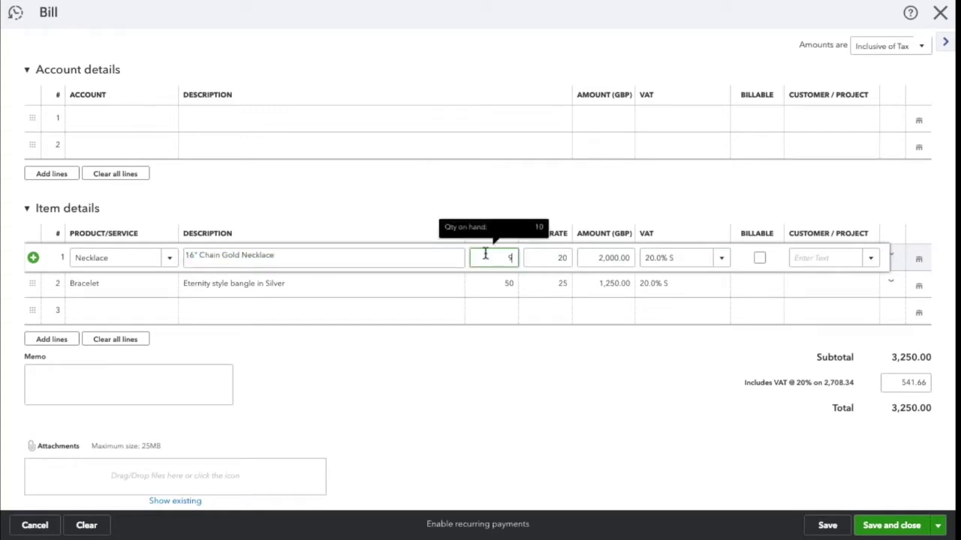
{"action": "left_click", "coordinate": [430, 258]}
{"action": "left_click", "coordinate": [430, 258]}
{"action": "type", "text": "- s"}
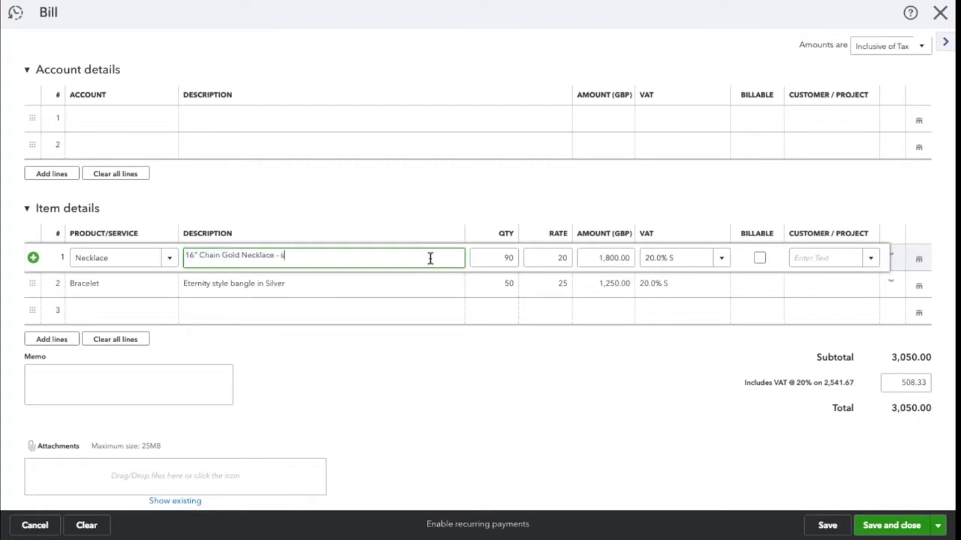
{"action": "type", "text": "topped manufacturing"}
Step: Set the bill's Bracelet quantity to 25 and append "- deliver 25 more in next order" to its description
{"action": "left_click", "coordinate": [507, 285]}
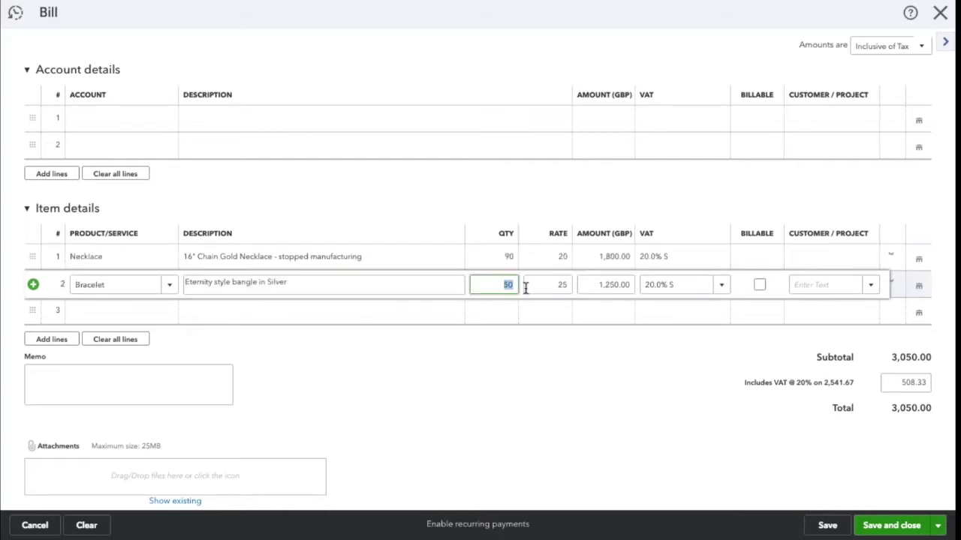
{"action": "type", "text": "25"}
{"action": "left_click", "coordinate": [498, 373]}
{"action": "left_click", "coordinate": [367, 279]}
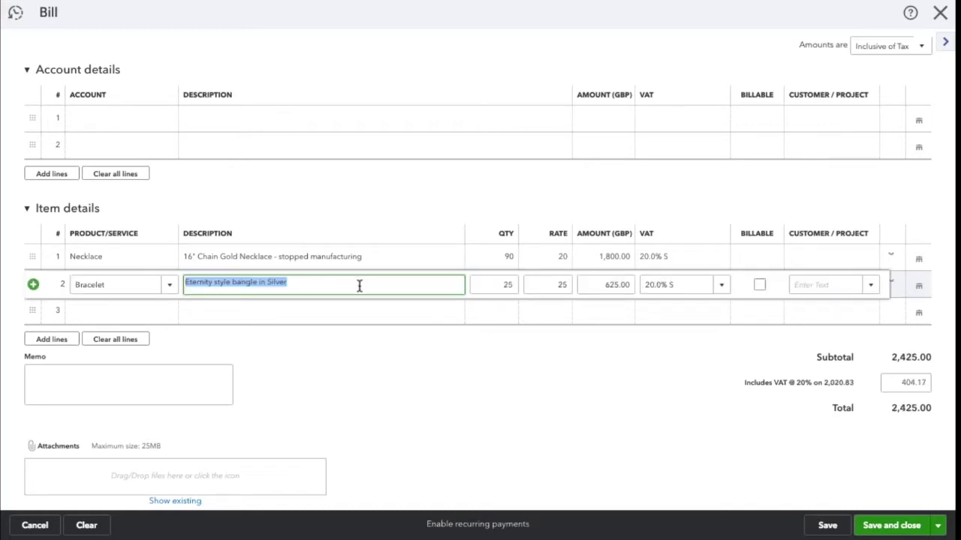
{"action": "left_click", "coordinate": [359, 285]}
{"action": "type", "text": "- deliver "}
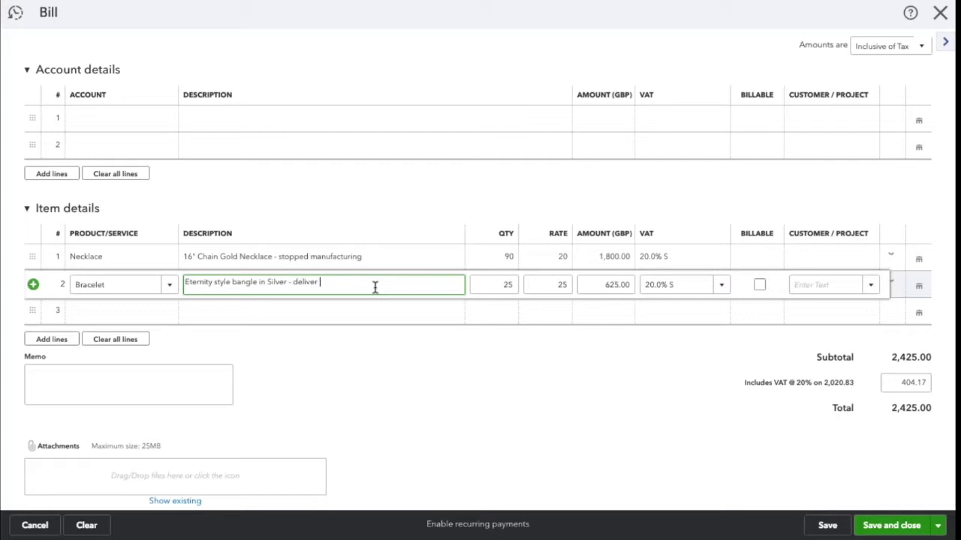
{"action": "type", "text": "25 more in next order"}
{"action": "left_click", "coordinate": [384, 370]}
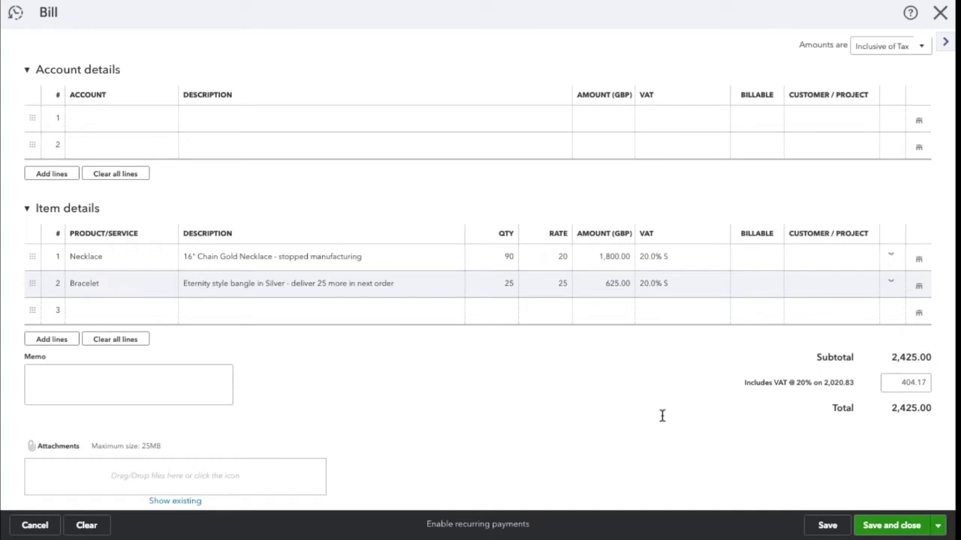
{"action": "scroll", "coordinate": [659, 414], "scroll_direction": "up", "scroll_amount": 5}
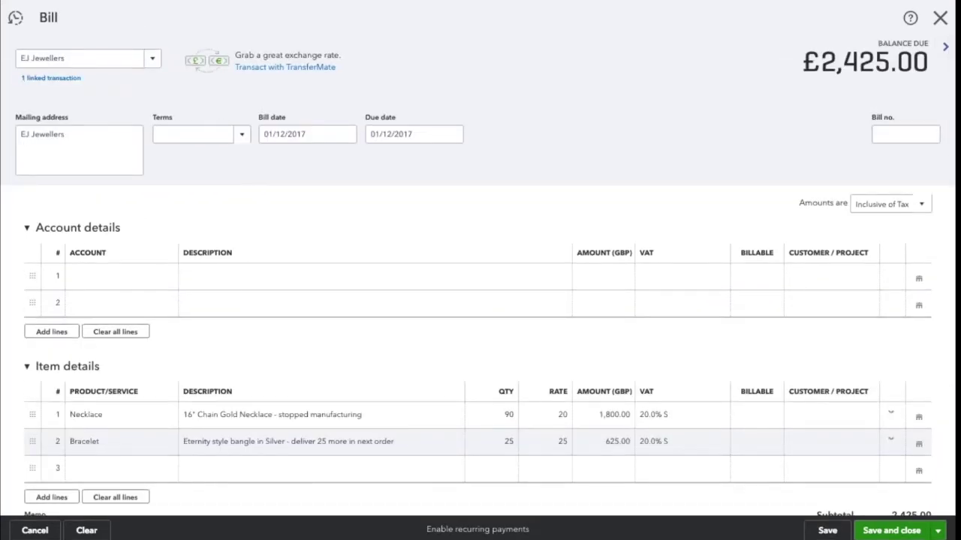
Step: Save and close the bill, and open purchase order no. 1006 from the recent transactions
{"action": "scroll", "coordinate": [478, 275], "scroll_direction": "down", "scroll_amount": 3}
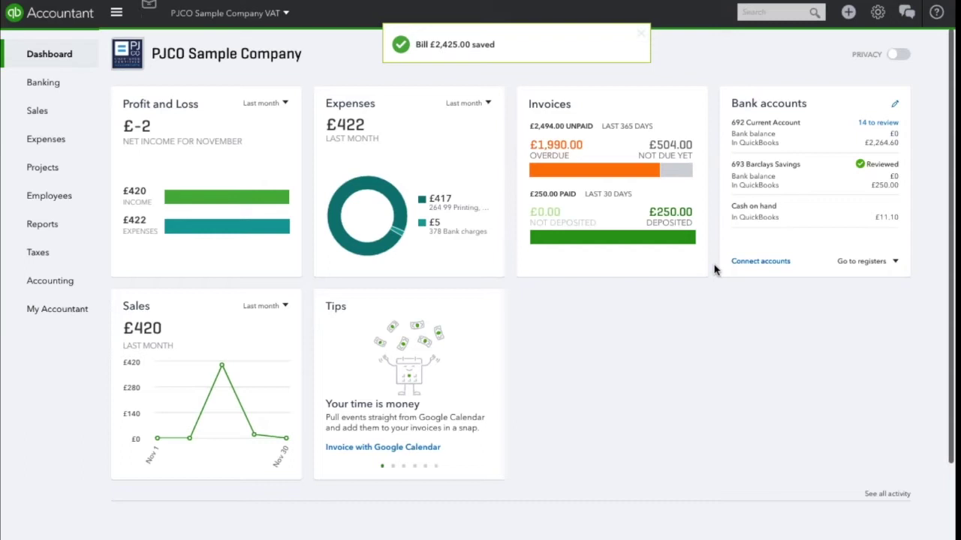
{"action": "left_click", "coordinate": [745, 12]}
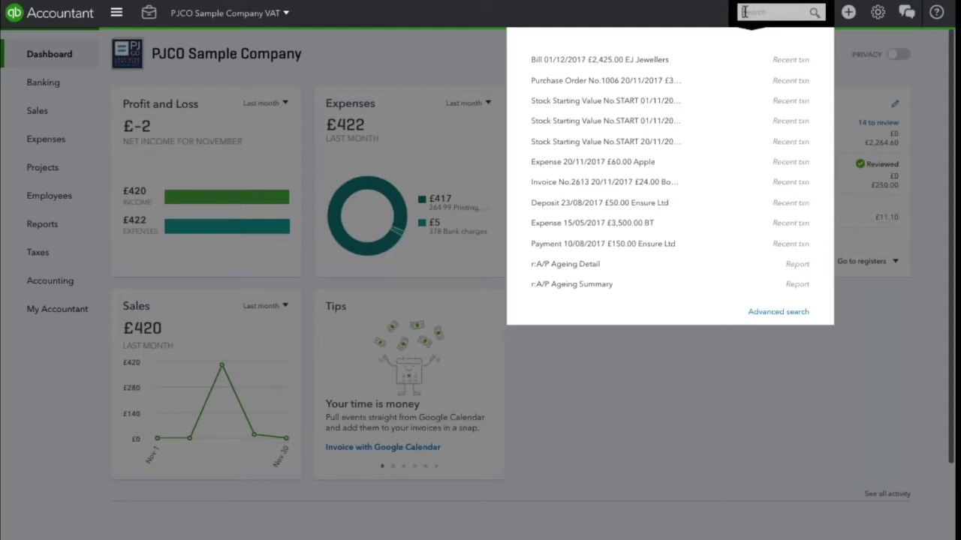
{"action": "key", "text": "Down"}
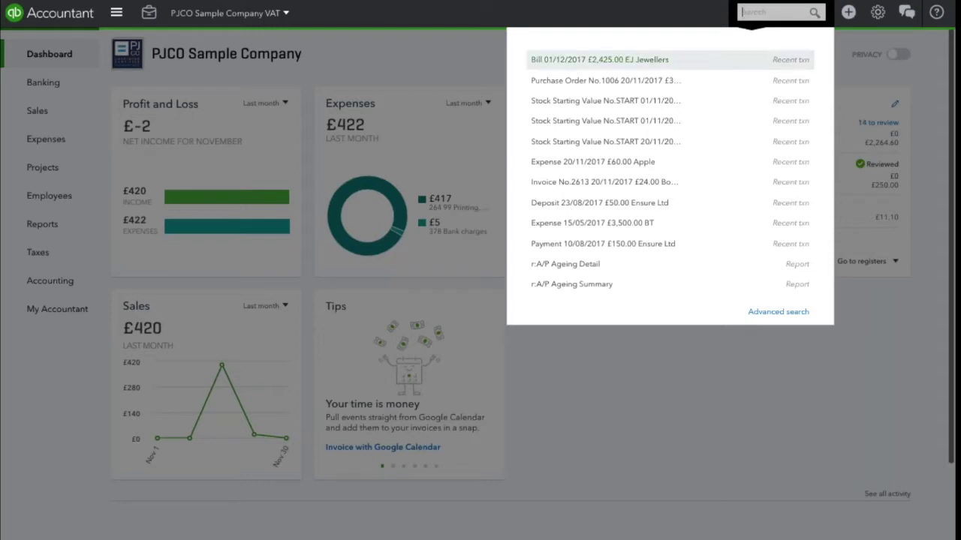
{"action": "left_click", "coordinate": [664, 84]}
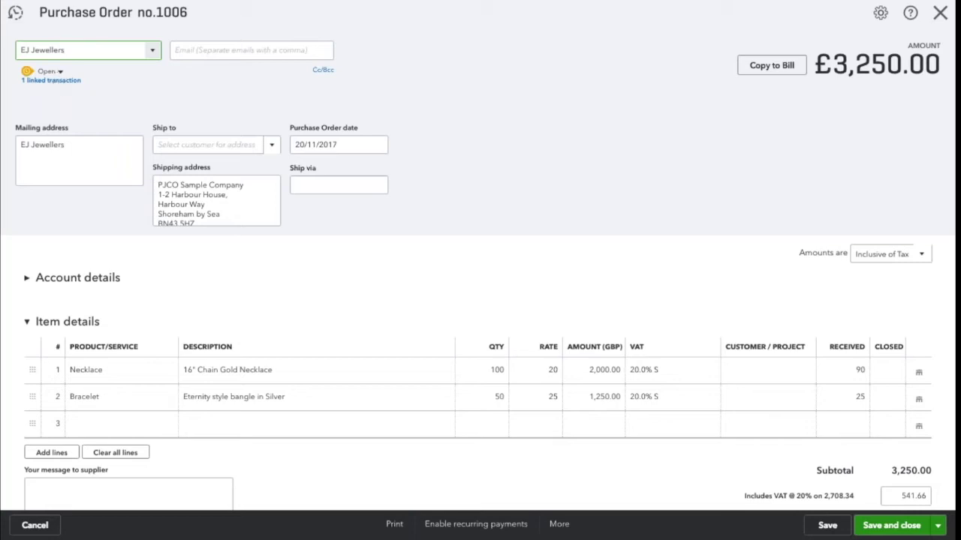
Step: Check which status options are available for the whole purchase order
{"action": "left_click", "coordinate": [60, 71]}
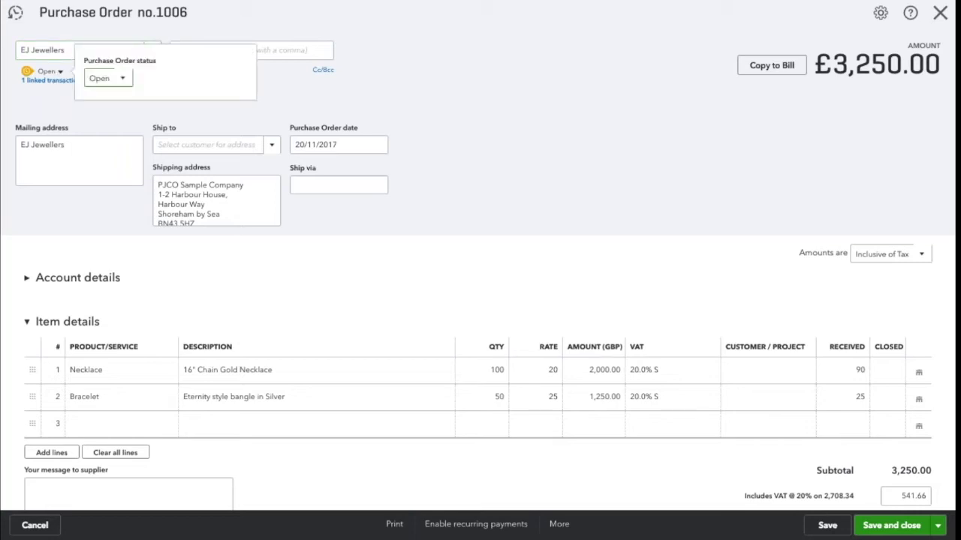
{"action": "left_click", "coordinate": [124, 78]}
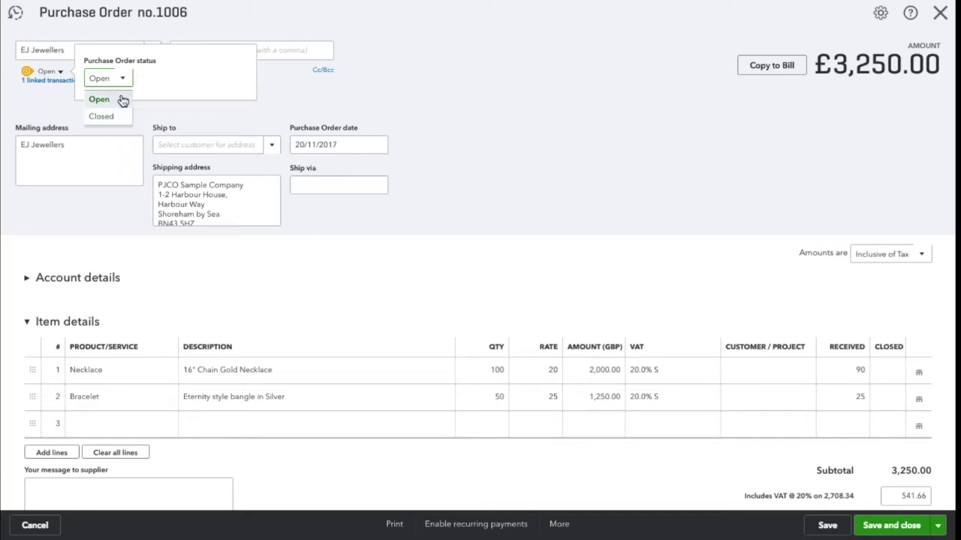
{"action": "left_click", "coordinate": [122, 117]}
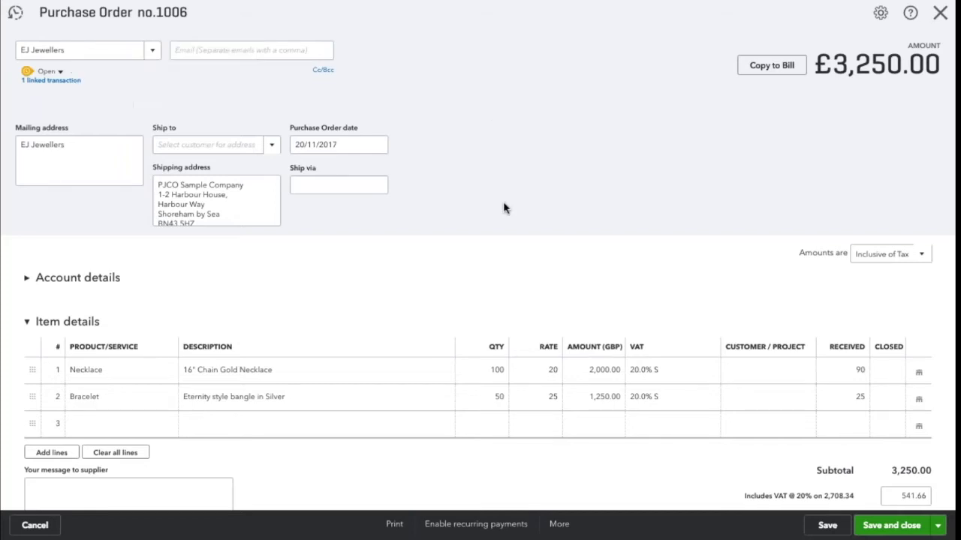
Step: Mark the Necklace line as closed on the purchase order, and save and close the order
{"action": "scroll", "coordinate": [503, 201], "scroll_direction": "down", "scroll_amount": 2}
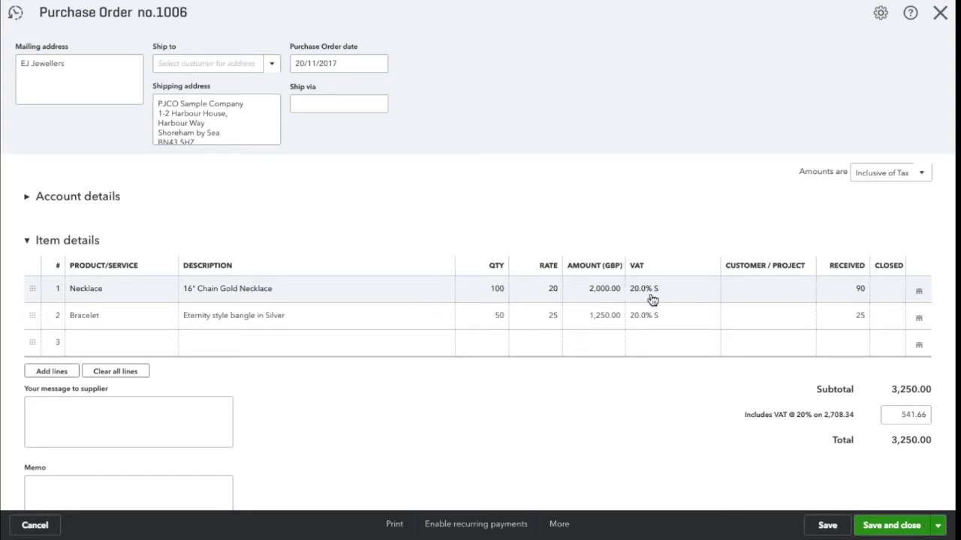
{"action": "left_click", "coordinate": [894, 294]}
{"action": "left_click", "coordinate": [902, 291]}
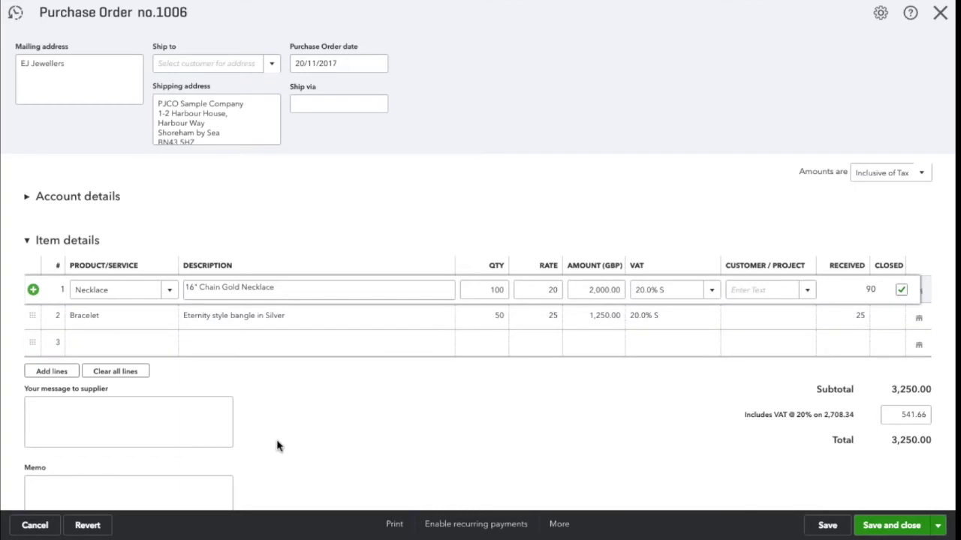
{"action": "scroll", "coordinate": [276, 446], "scroll_direction": "up", "scroll_amount": 2}
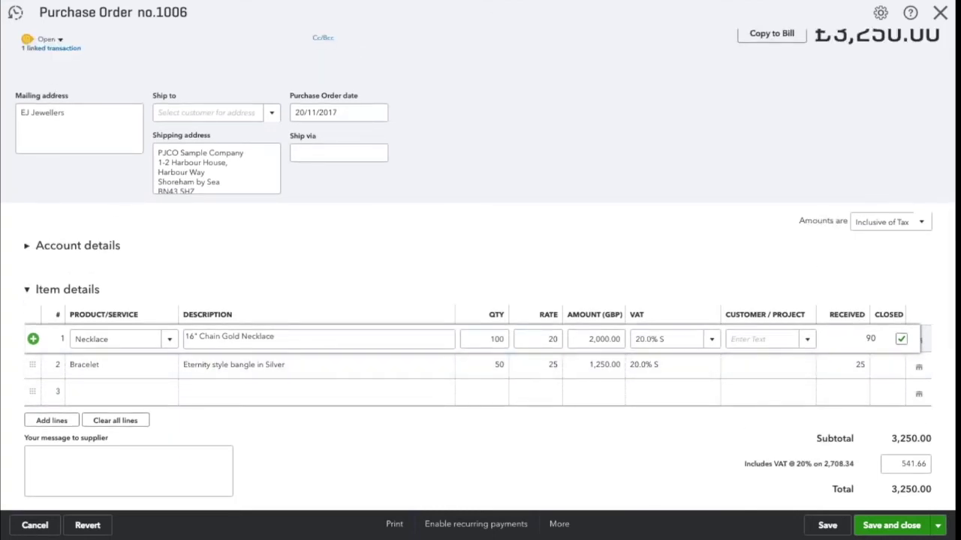
{"action": "scroll", "coordinate": [480, 300], "scroll_direction": "up", "scroll_amount": 1}
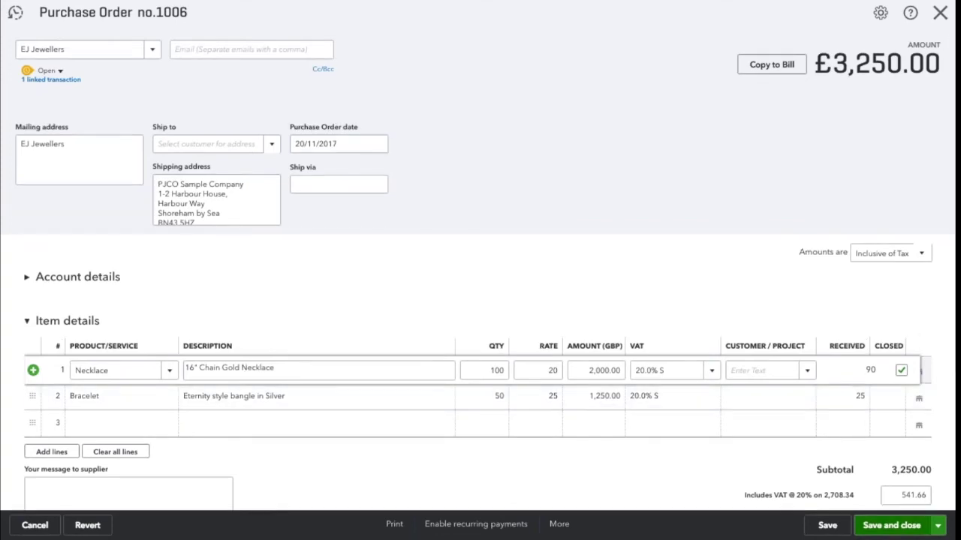
{"action": "left_click", "coordinate": [891, 526]}
{"action": "left_click", "coordinate": [592, 292]}
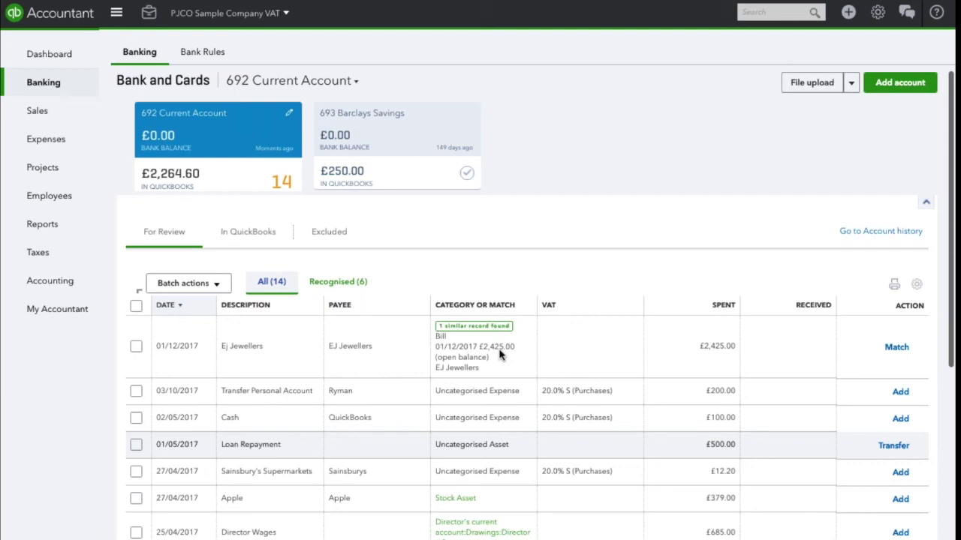
Step: Match the 01/12/2017 EJ Jewellers bank transaction in 692 Current Account to its bill, and open that bill from the recent transactions
{"action": "left_click", "coordinate": [896, 347]}
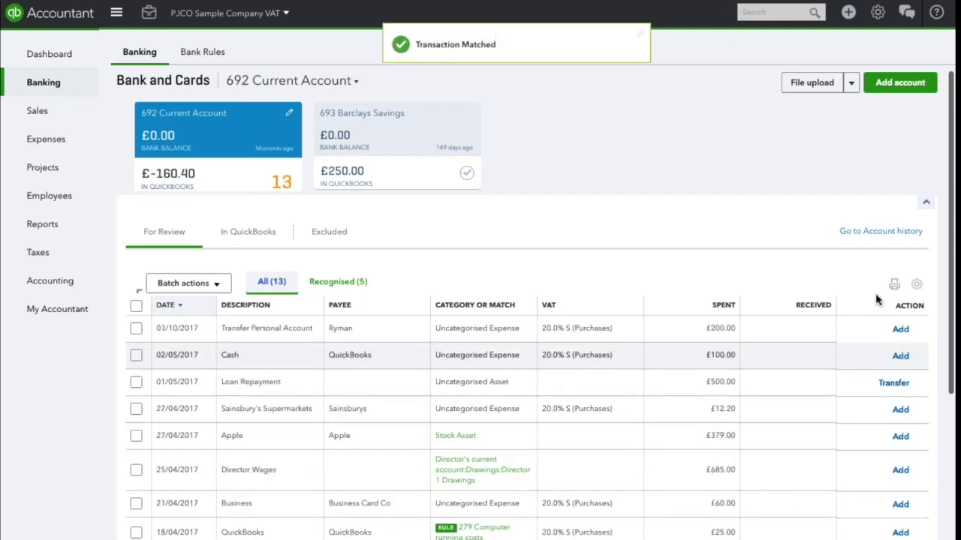
{"action": "left_click", "coordinate": [787, 13]}
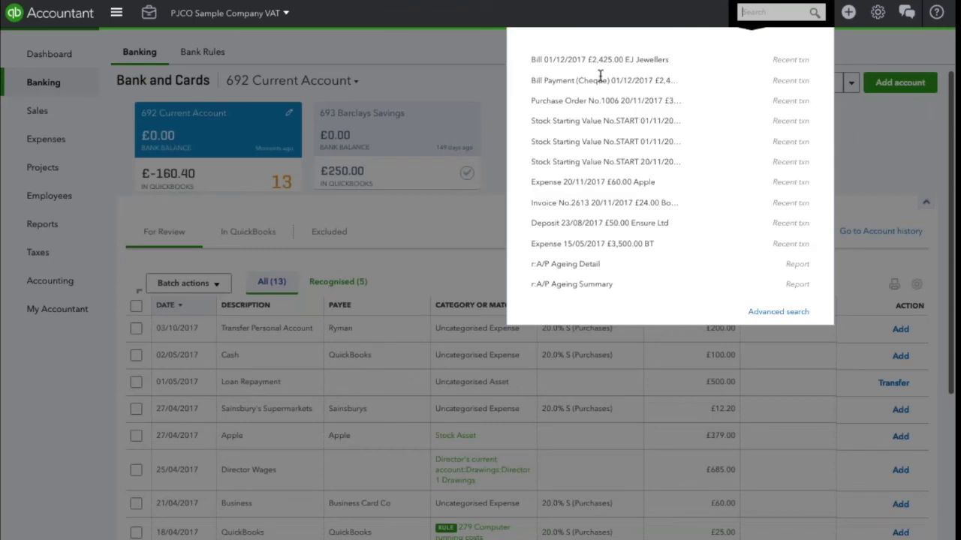
{"action": "left_click", "coordinate": [604, 60]}
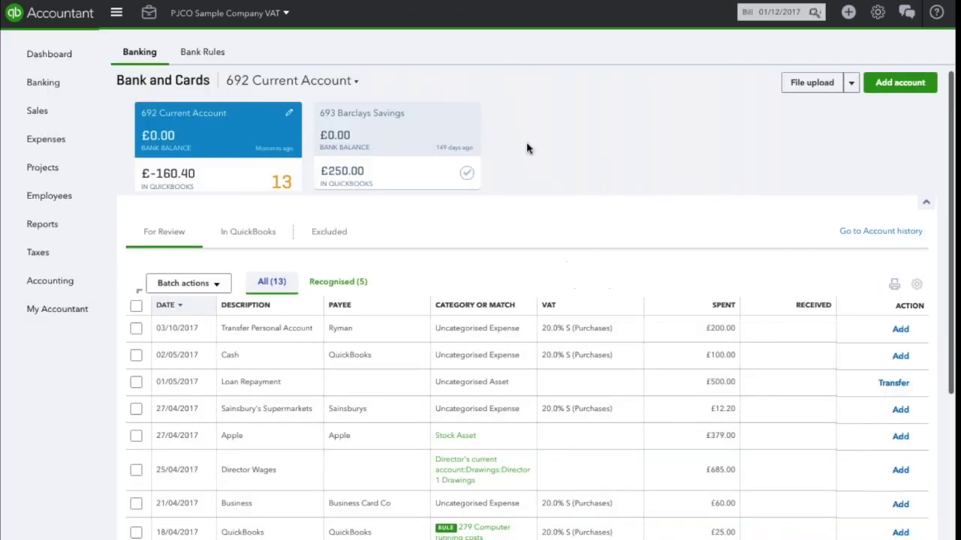